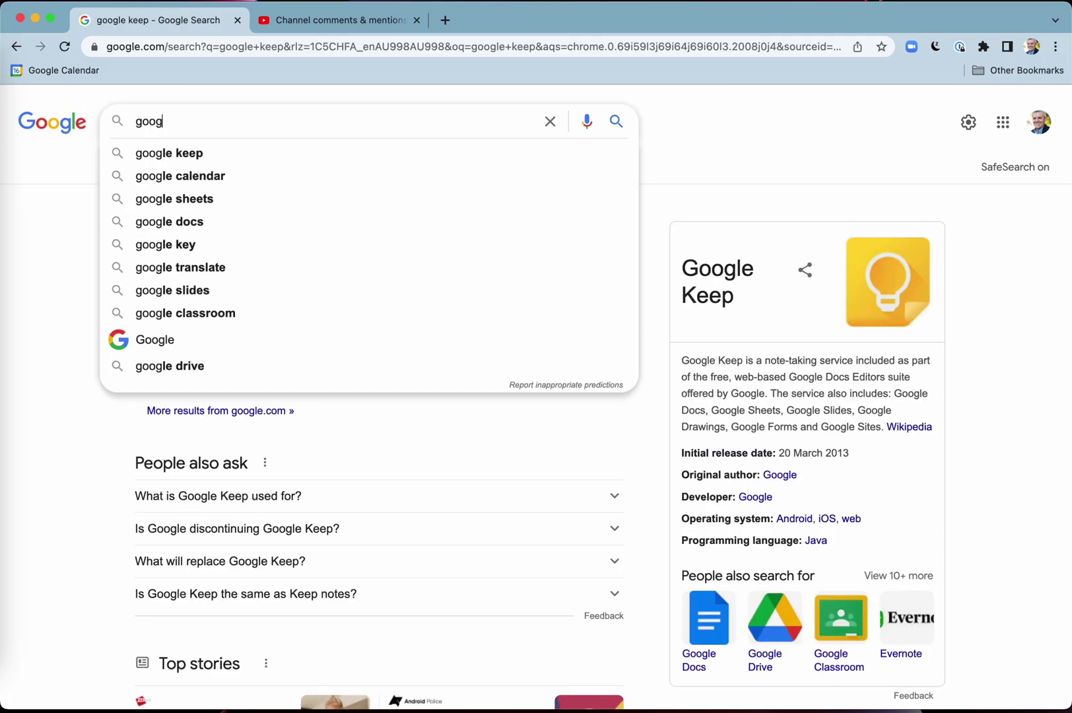
# - Search Google for 'google keep' and open the Google Keep website
pyautogui.write('le keep')
pyautogui.press('Return')
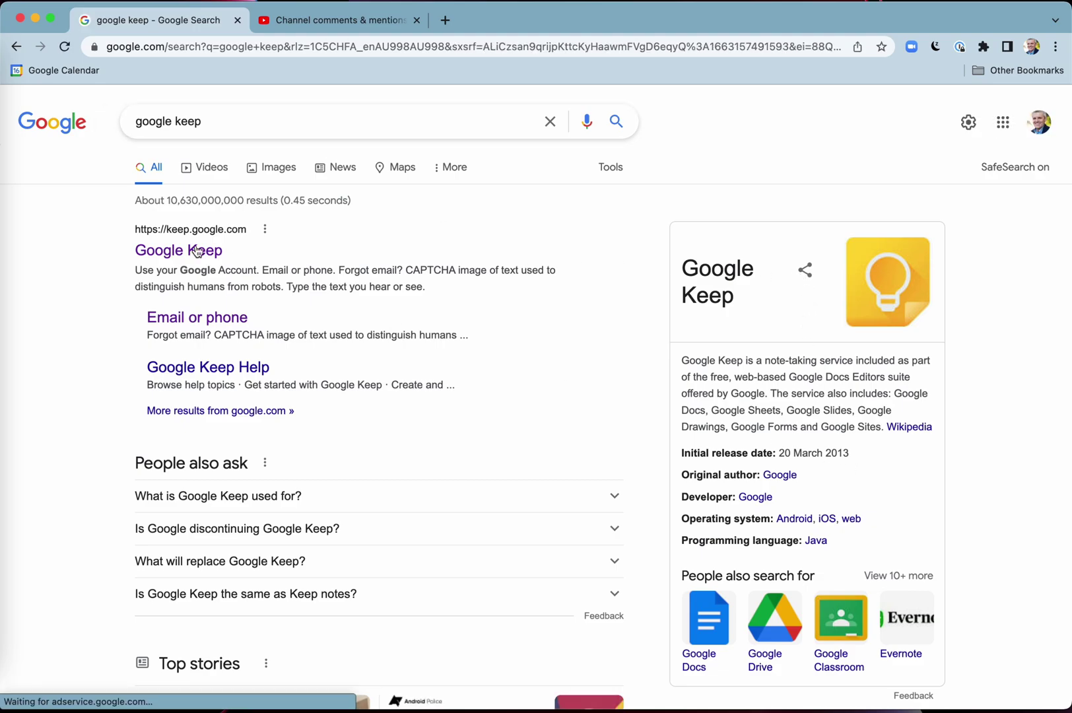
pyautogui.click(165, 252)
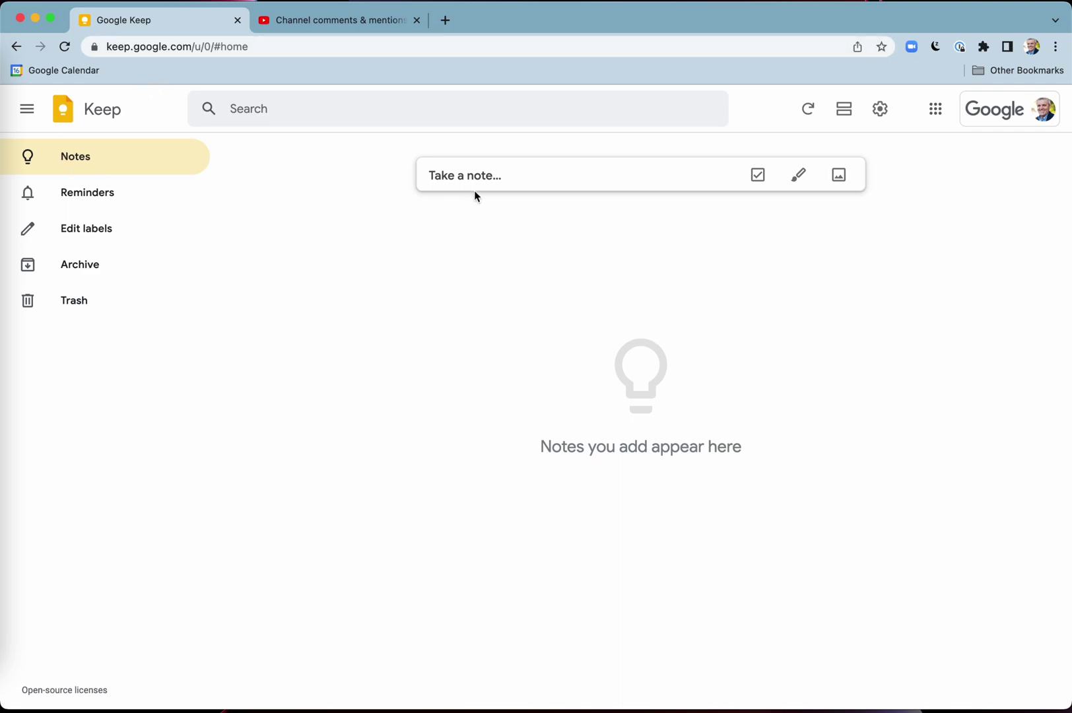
# - Create a new note titled 'YouTube video ideas' with the text 'Gmail mail merge'
pyautogui.click(501, 176)
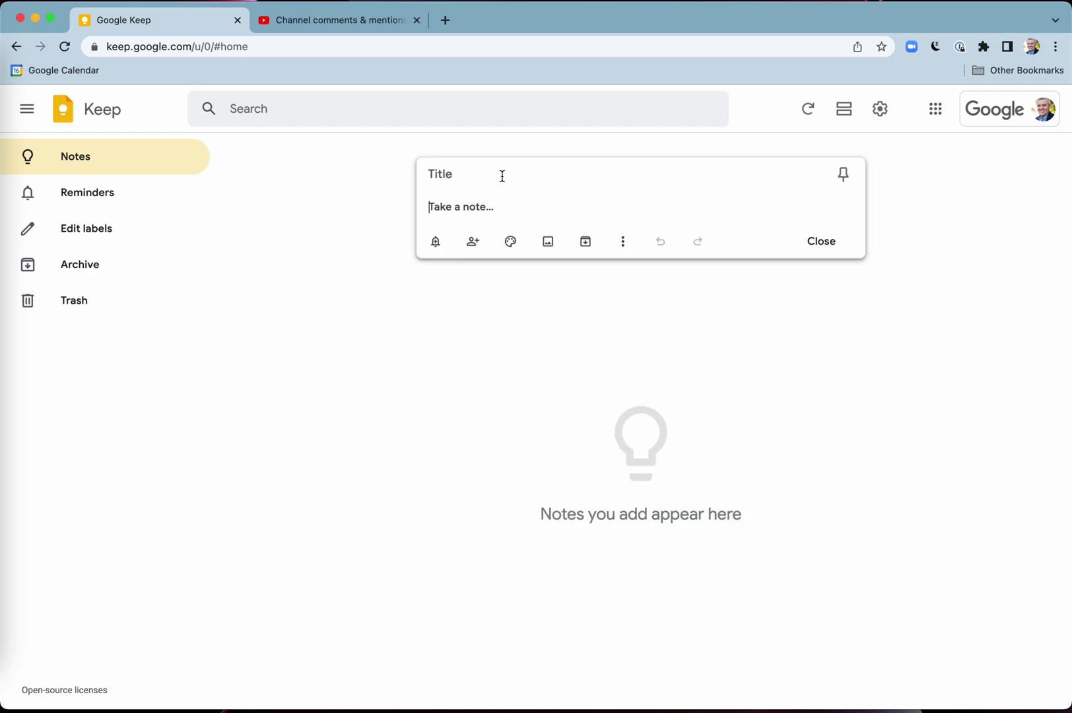
pyautogui.click(474, 174)
pyautogui.write('Y')
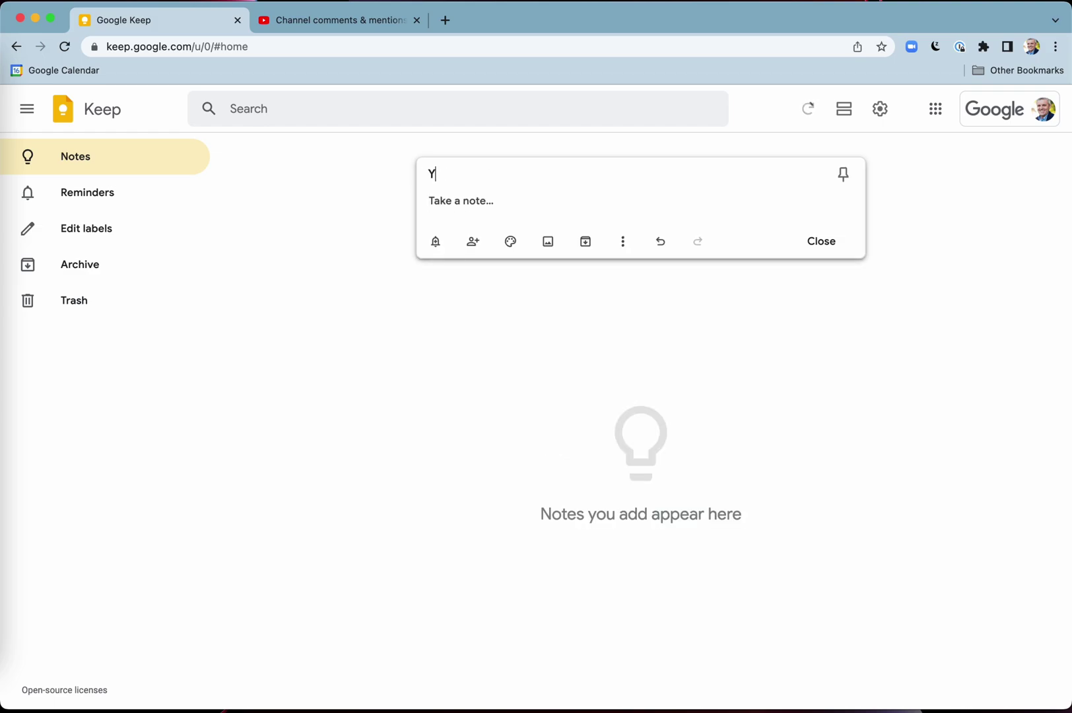
pyautogui.write('ouTube video ideas')
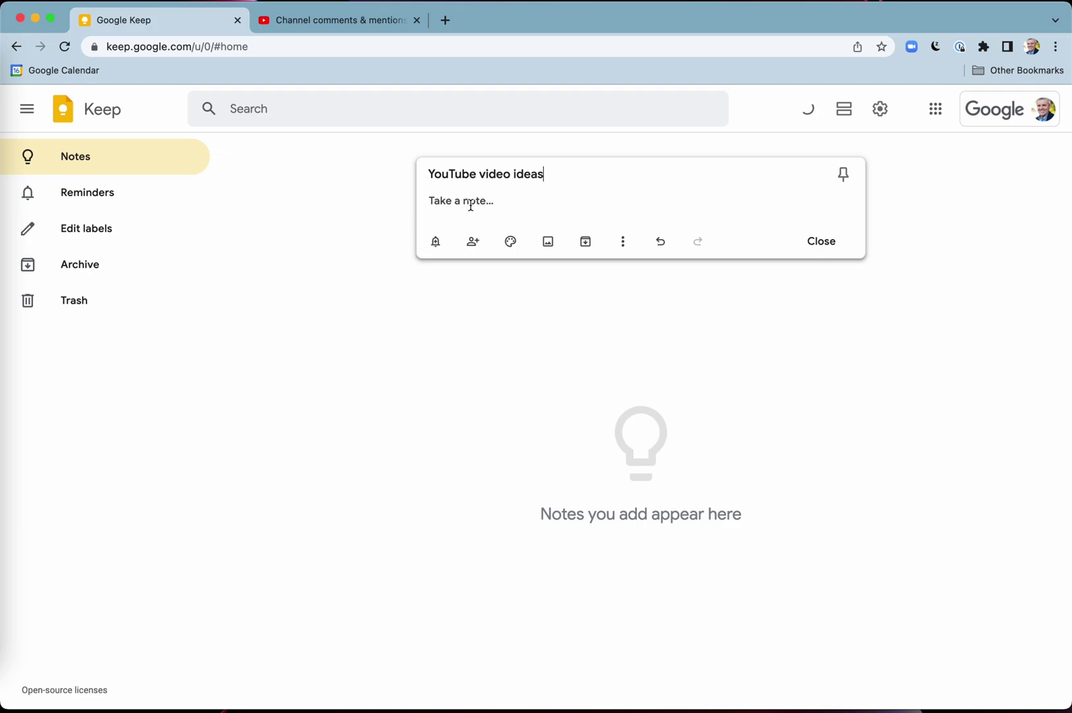
pyautogui.click(471, 205)
pyautogui.write('Gmail mail merge')
# - Turn the note into a checklist, leaving 'Gmail mail merge' unchecked
pyautogui.click(622, 251)
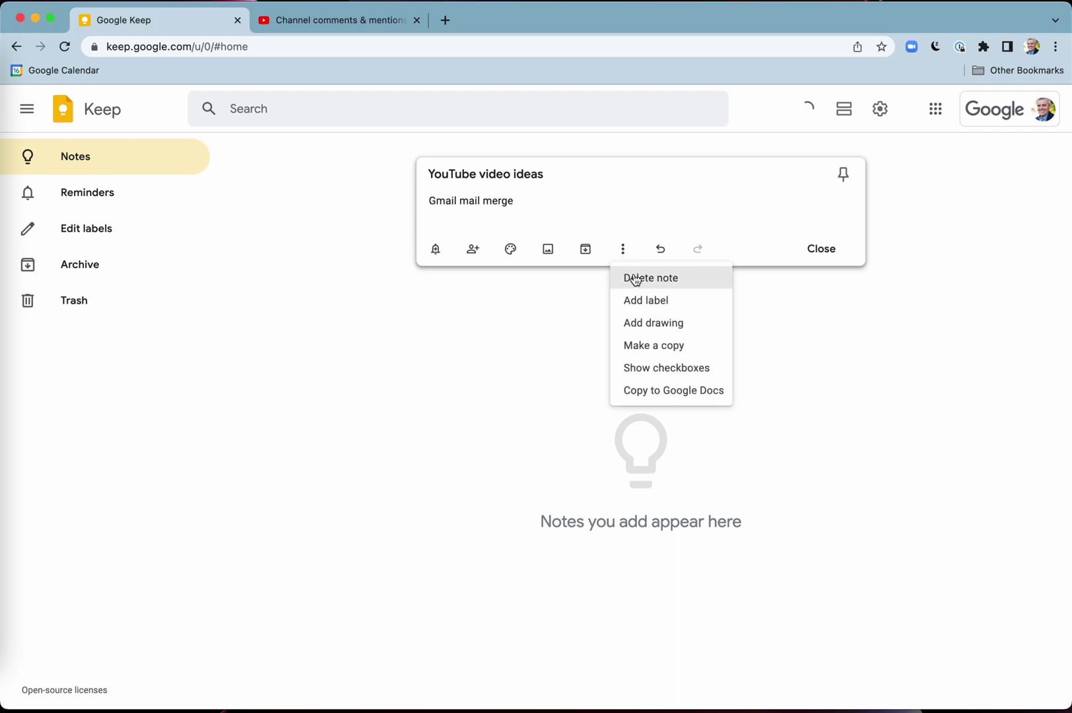
pyautogui.click(659, 368)
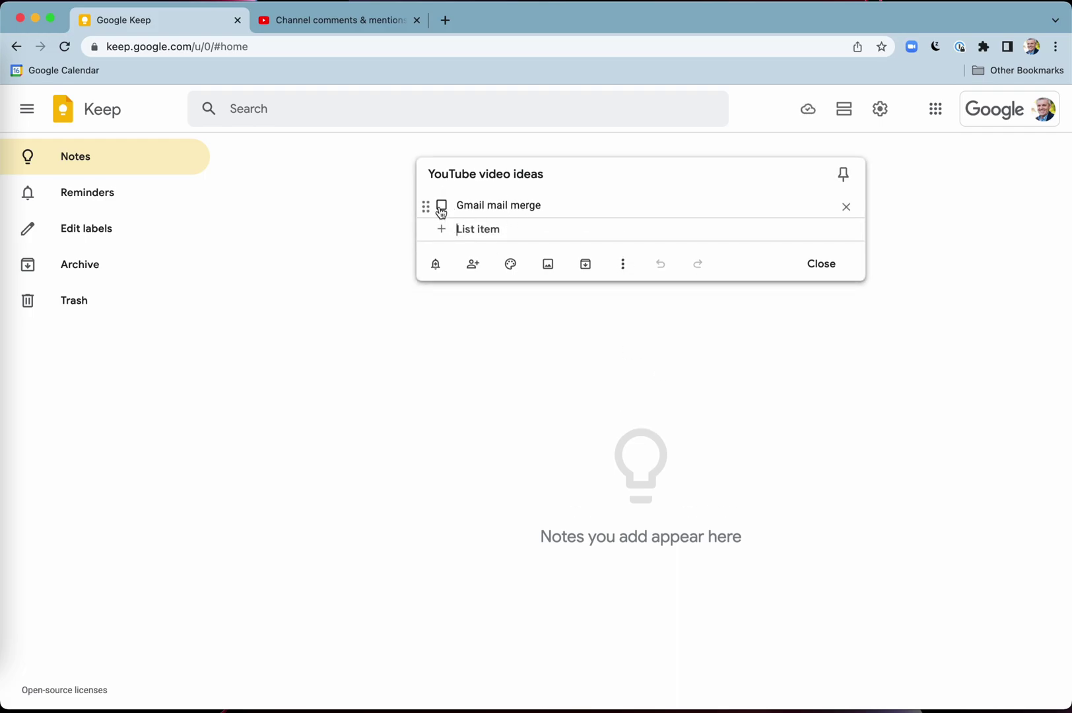
pyautogui.click(442, 205)
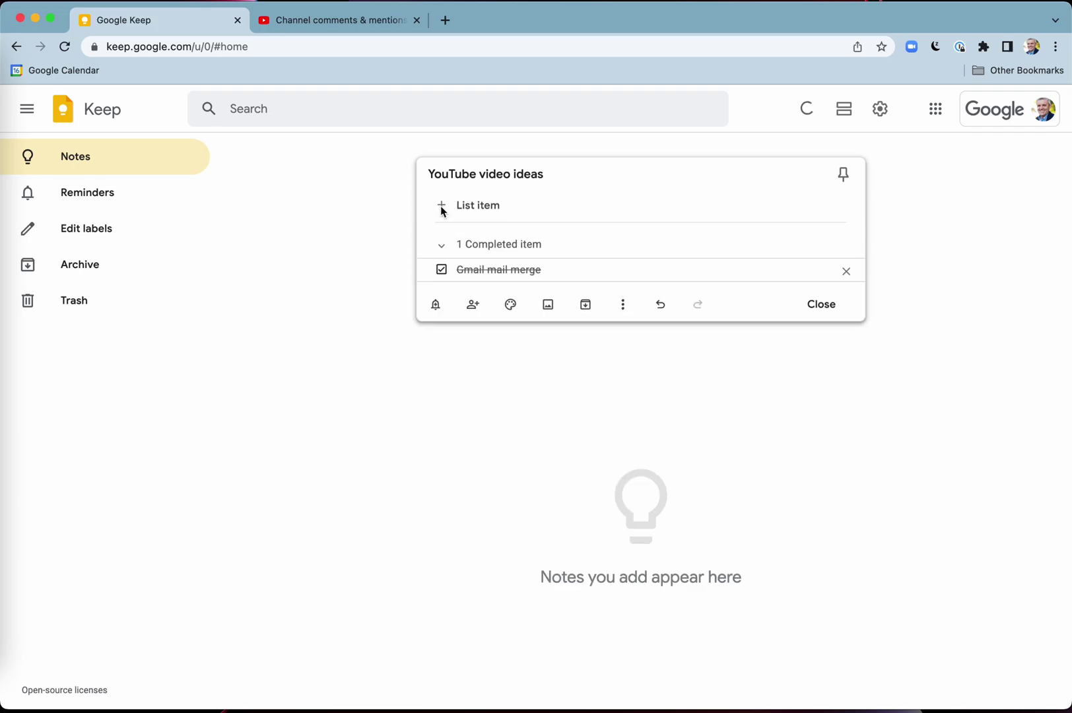
pyautogui.click(441, 270)
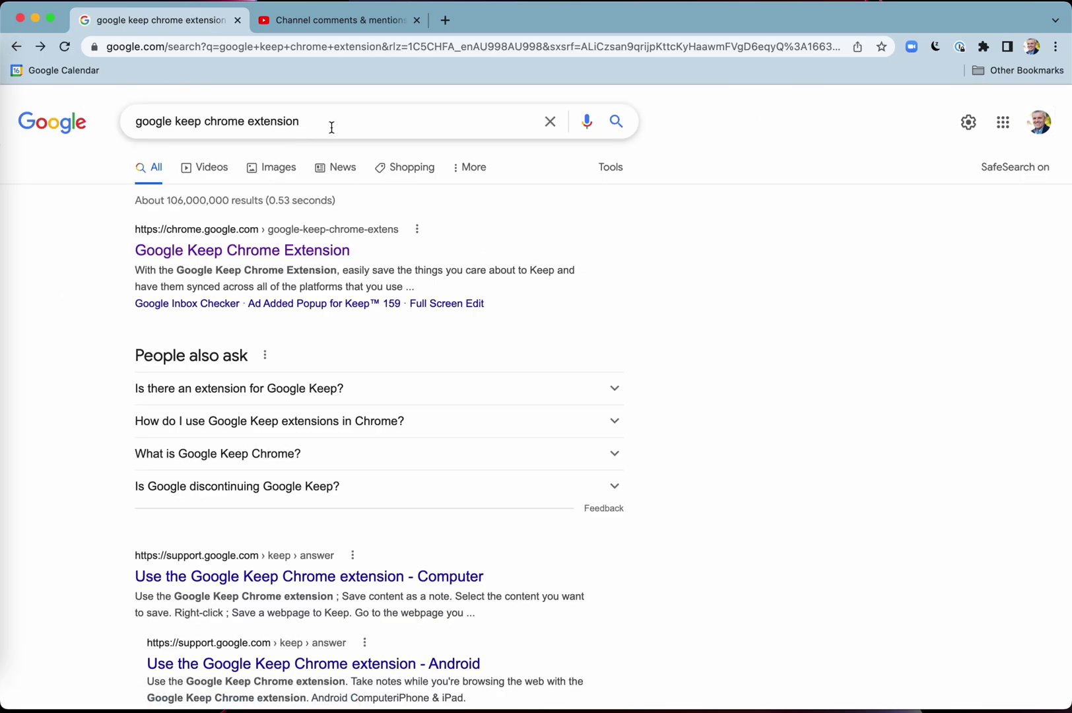
# - Install the Google Keep Chrome Extension from its Chrome Web Store page
pyautogui.click(247, 257)
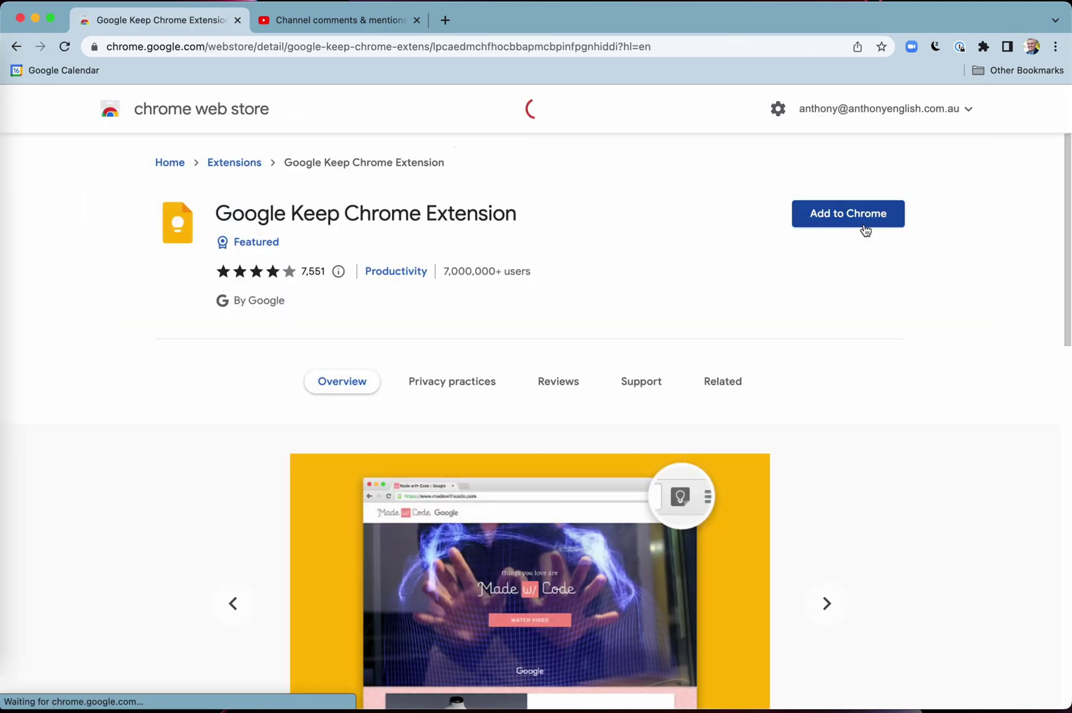
pyautogui.click(859, 220)
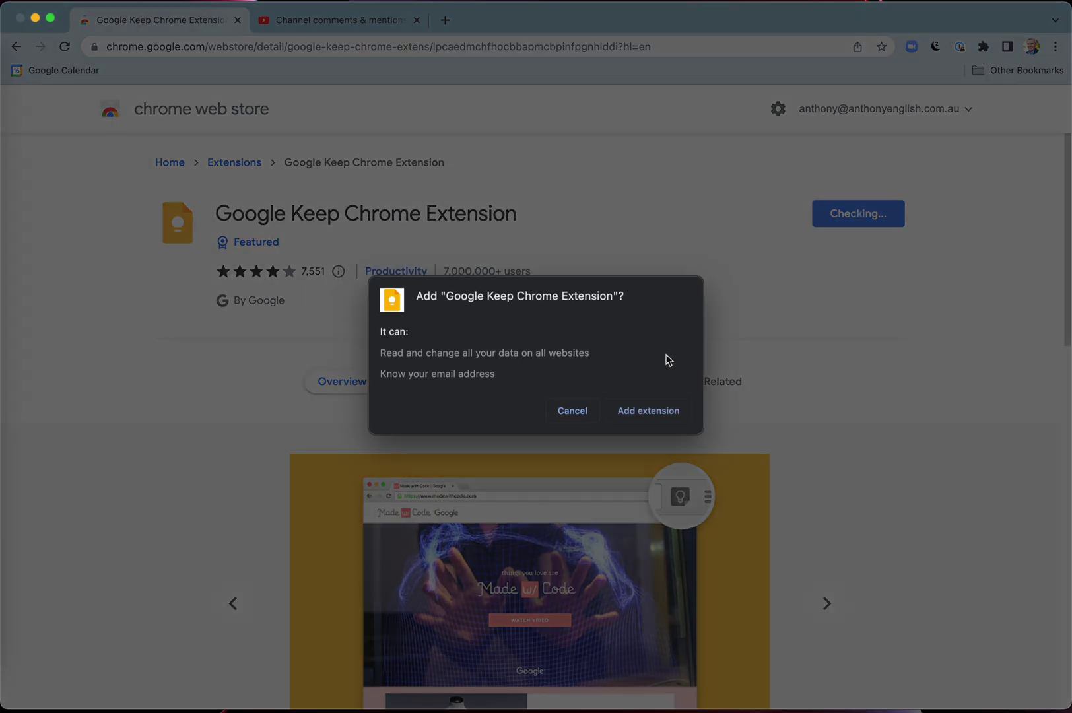
pyautogui.click(648, 418)
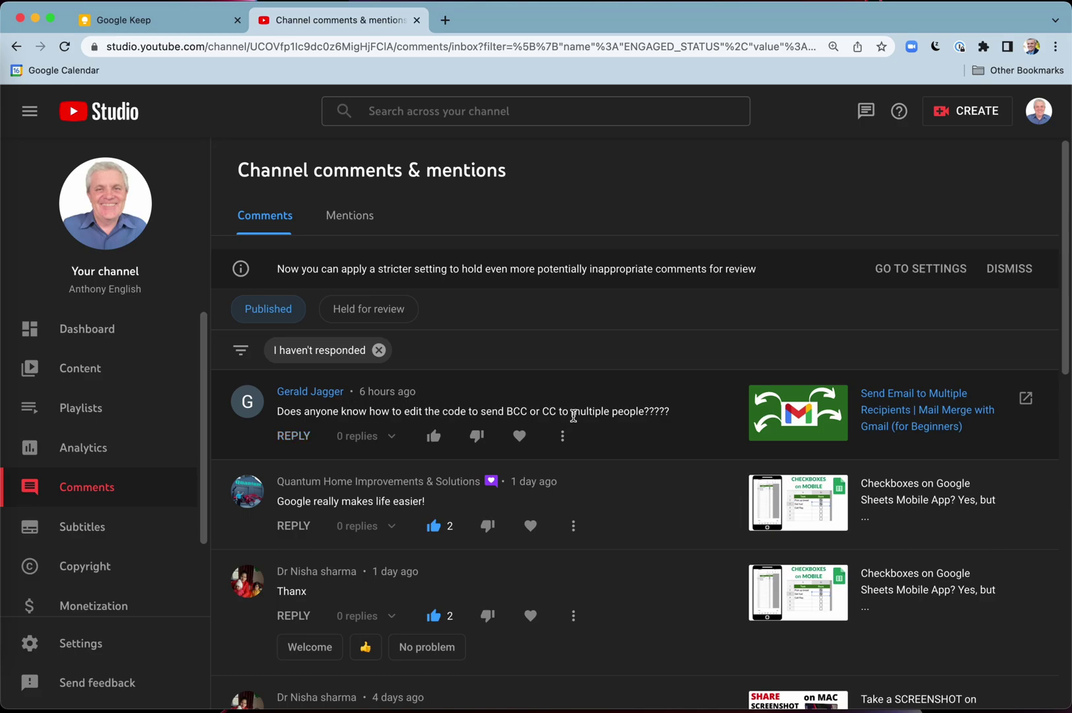
# - Save the BCC/CC comment to Keep as a note titled 'Create video on Gmail Mail Merge'
pyautogui.tripleClick(590, 411)
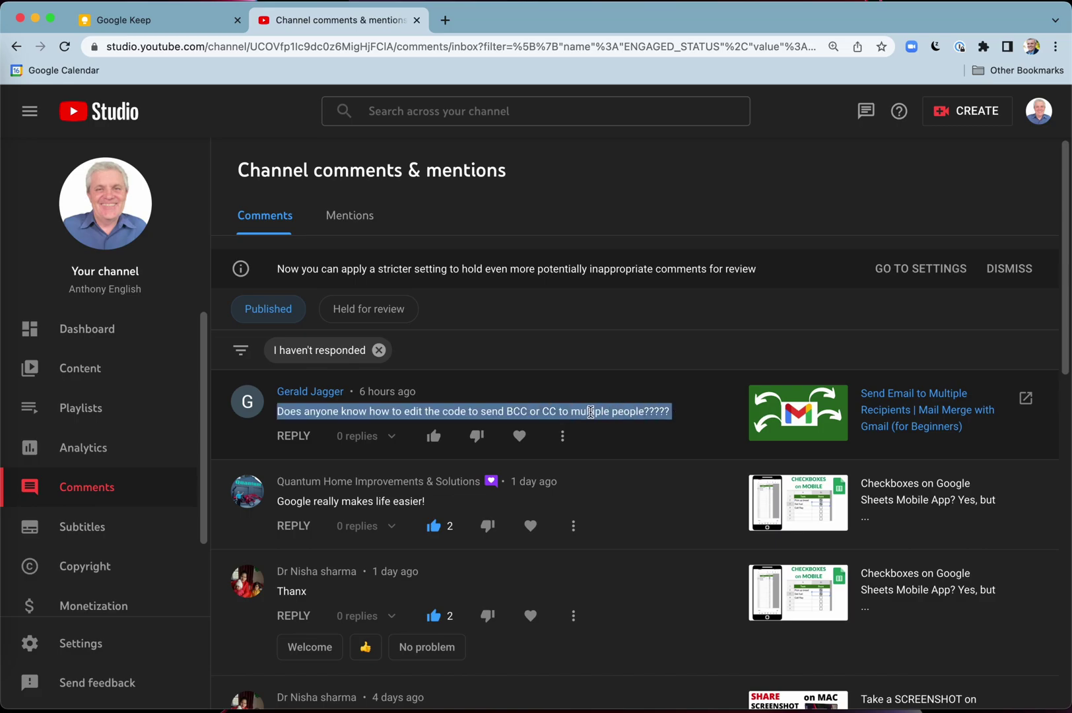
pyautogui.rightClick(591, 411)
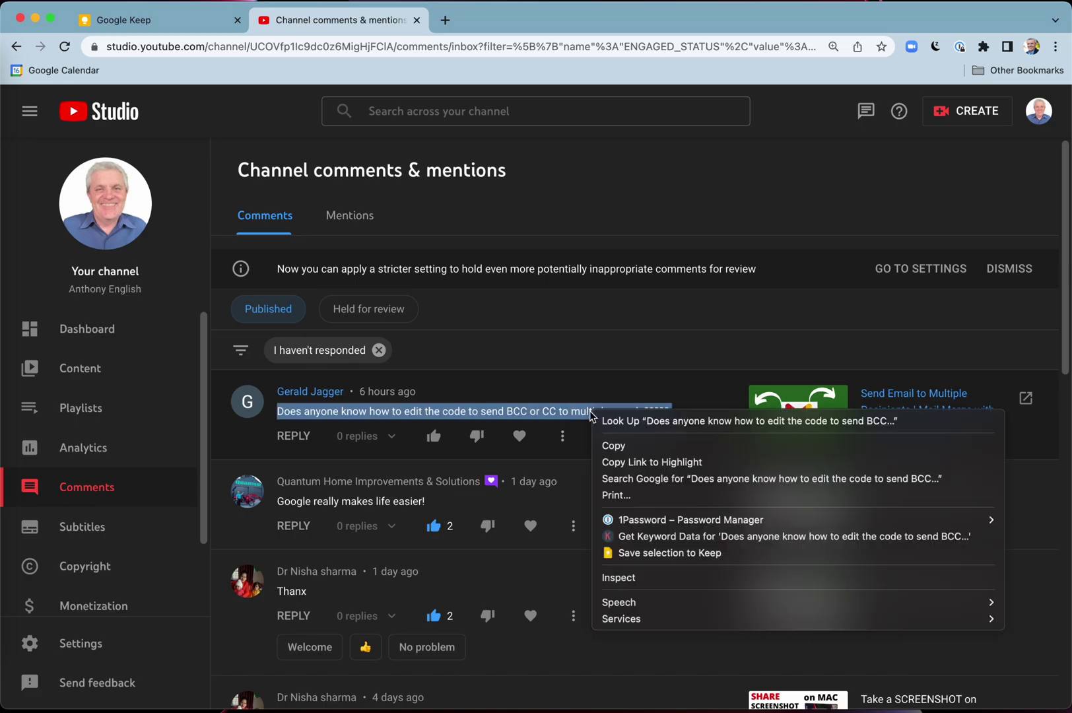
pyautogui.click(660, 553)
pyautogui.write('C')
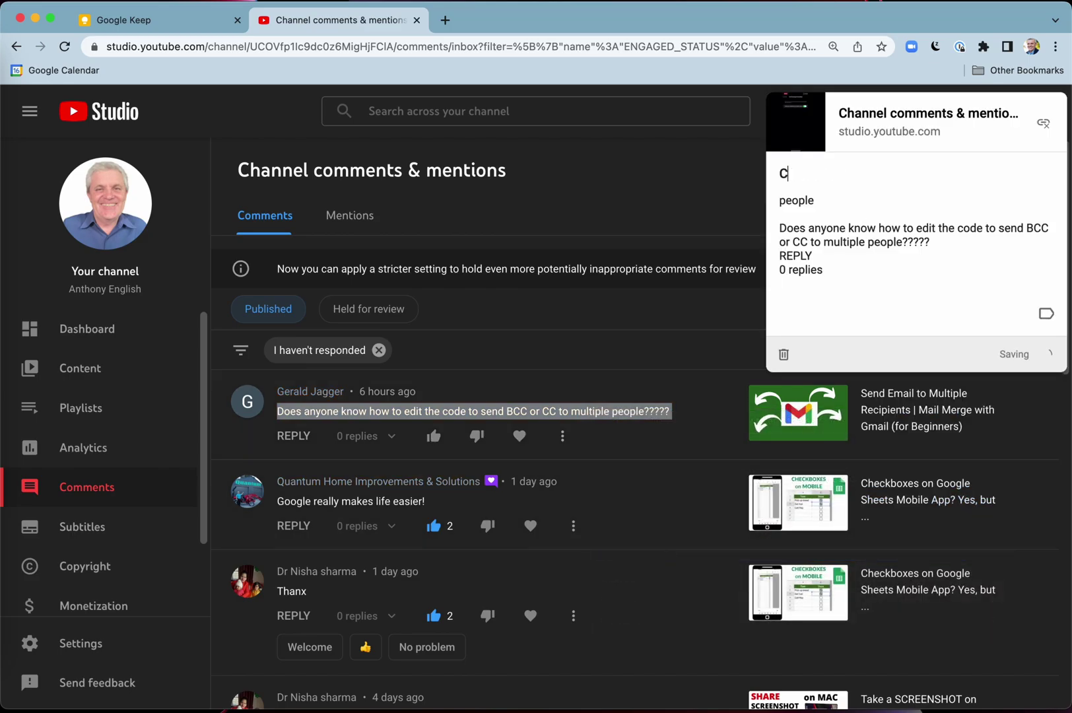
pyautogui.write('reate video on G')
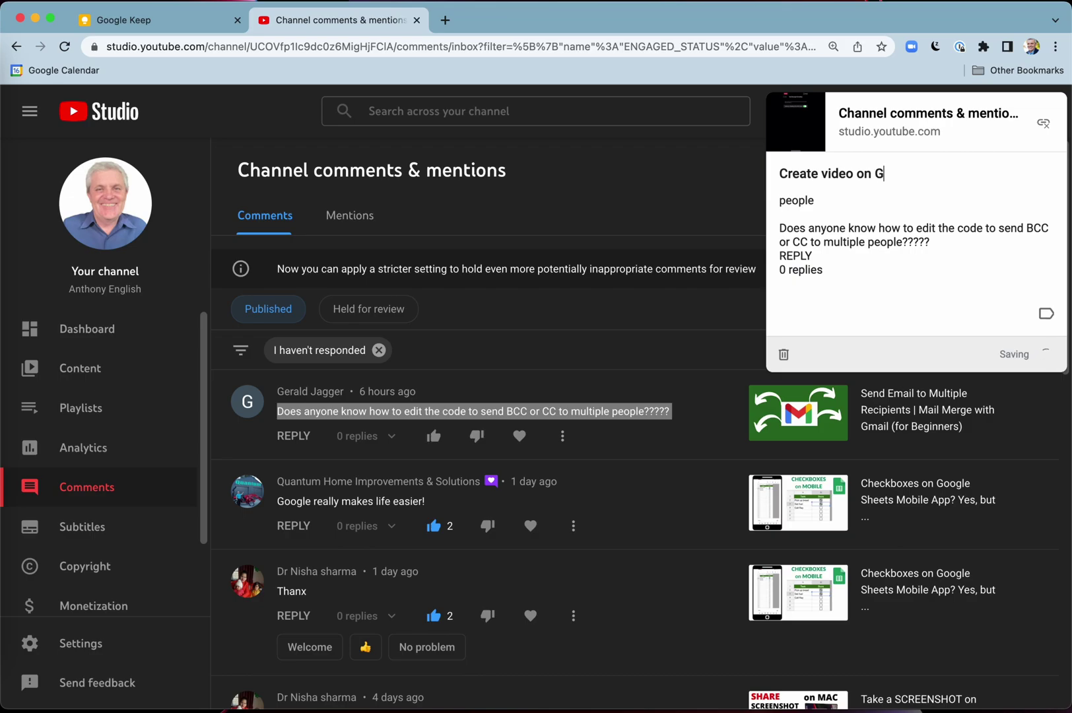
pyautogui.write('mail Mail Mer')
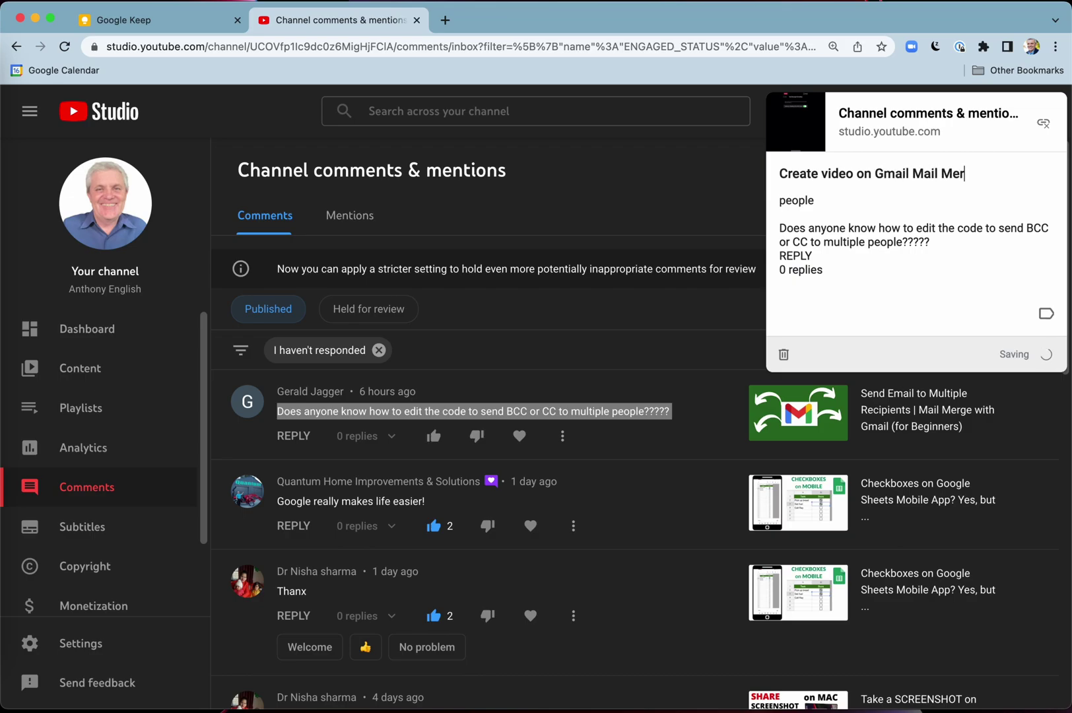
pyautogui.write('ge')
# - Create and apply the label 'YouTube ideas' to the saved comment note
pyautogui.click(1045, 314)
pyautogui.write('You')
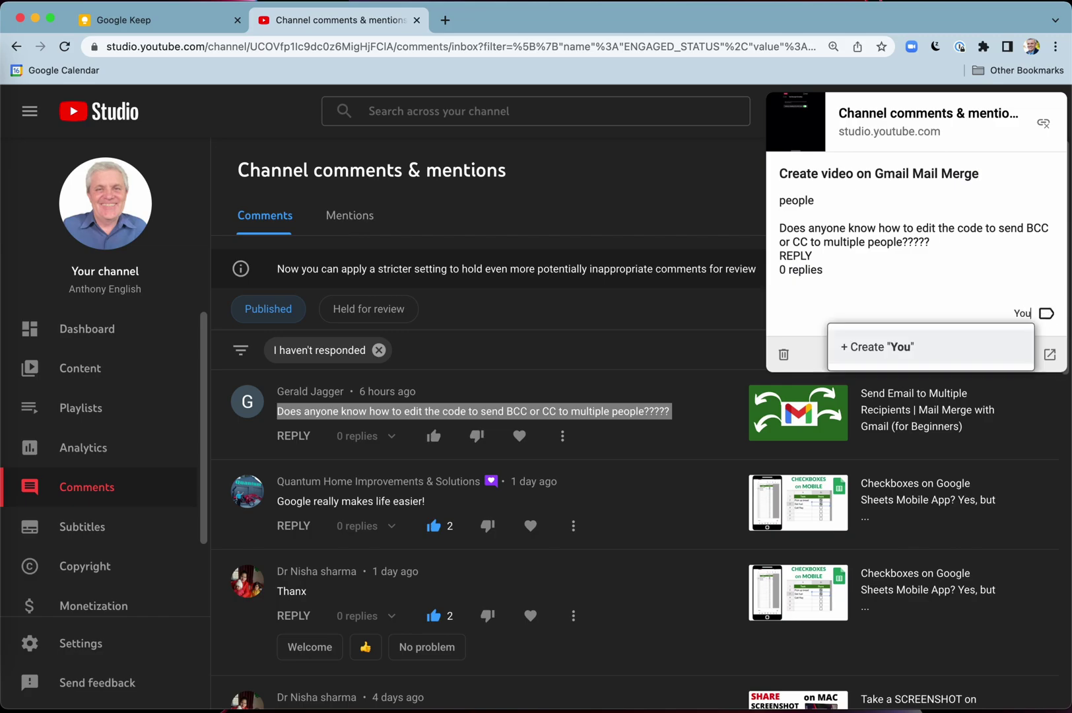
pyautogui.write('Tube ideas')
pyautogui.press('Return')
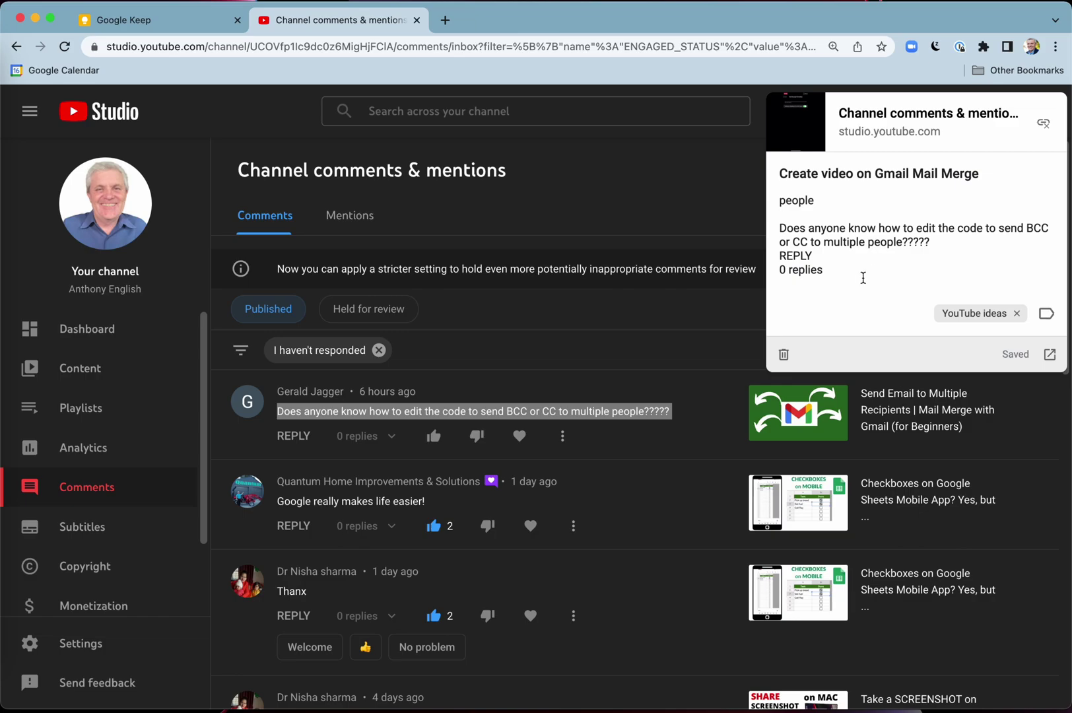
pyautogui.press('super+1')
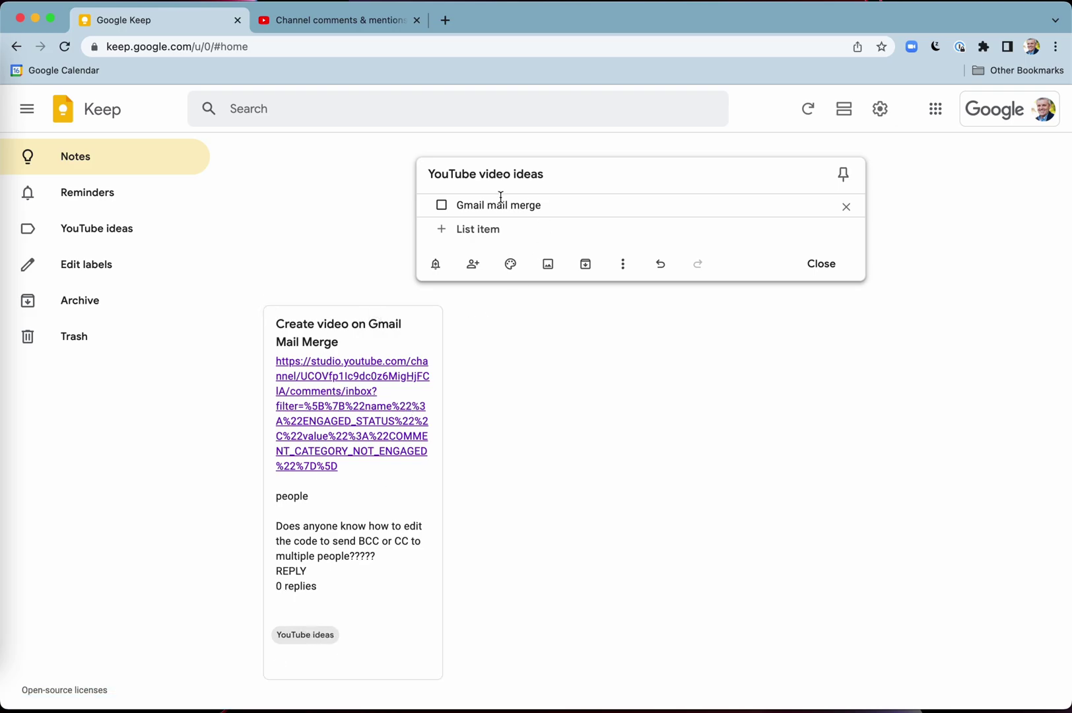
# - Change the checklist item 'Gmail mail merge' to 'How to install Google Keep'
pyautogui.doubleClick(529, 205)
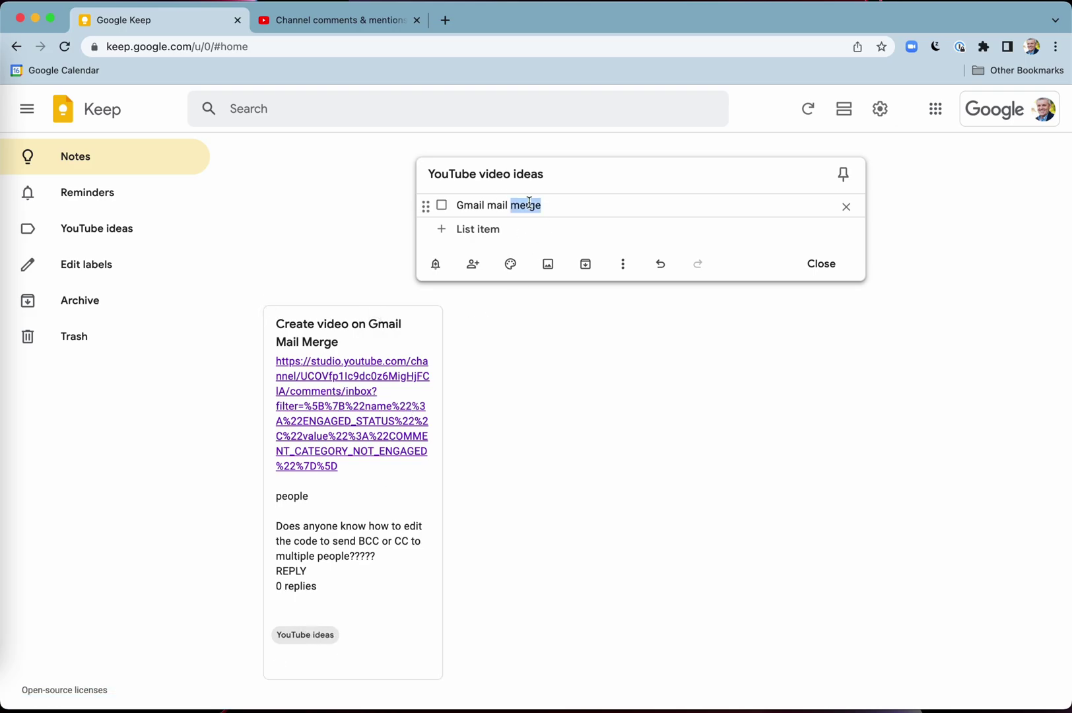
pyautogui.tripleClick(529, 204)
pyautogui.write('How t')
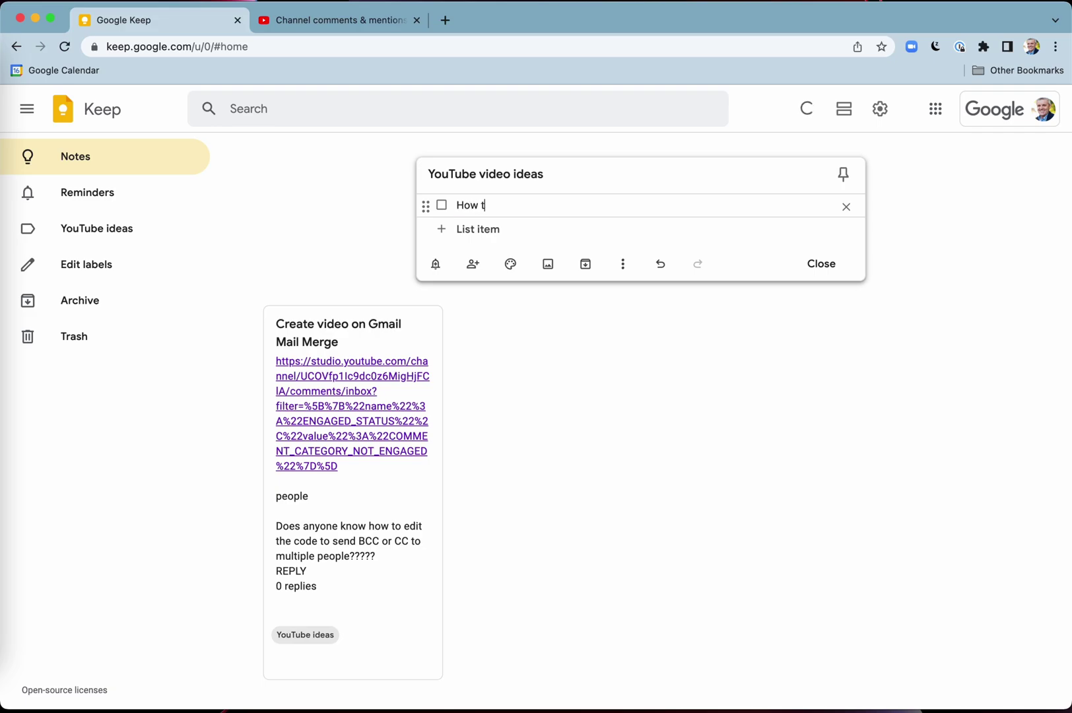
pyautogui.write('o install Google Keepo')
pyautogui.press('BackSpace')
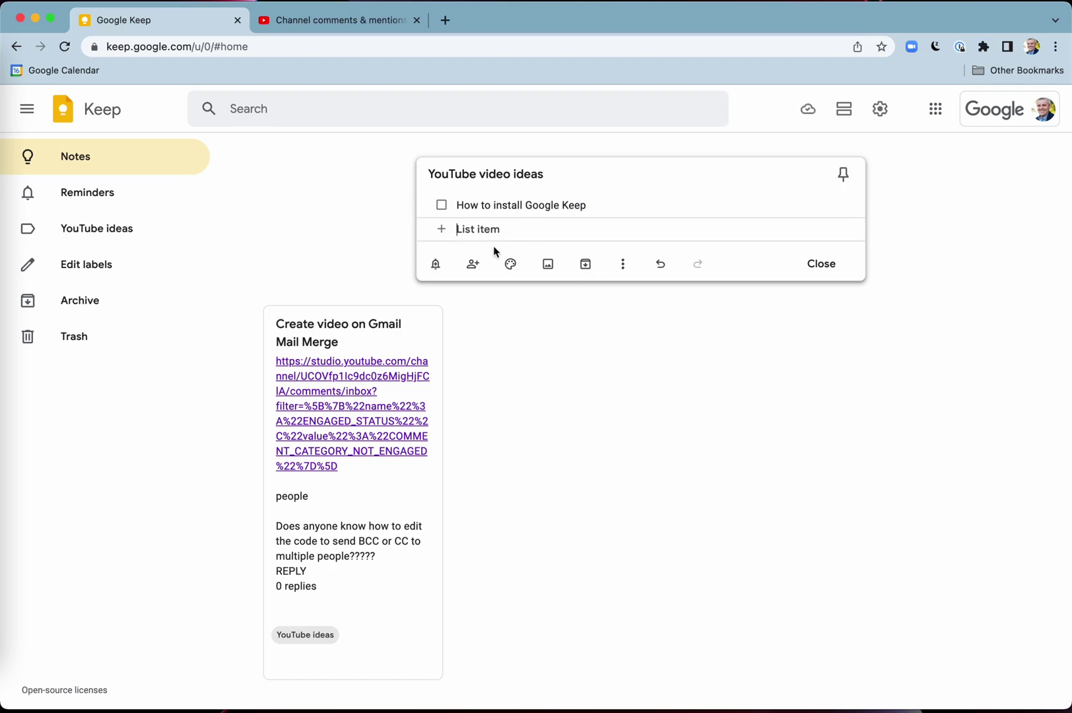
# - Label the checklist note 'YouTube ideas' and view the YouTube ideas label page
pyautogui.click(623, 265)
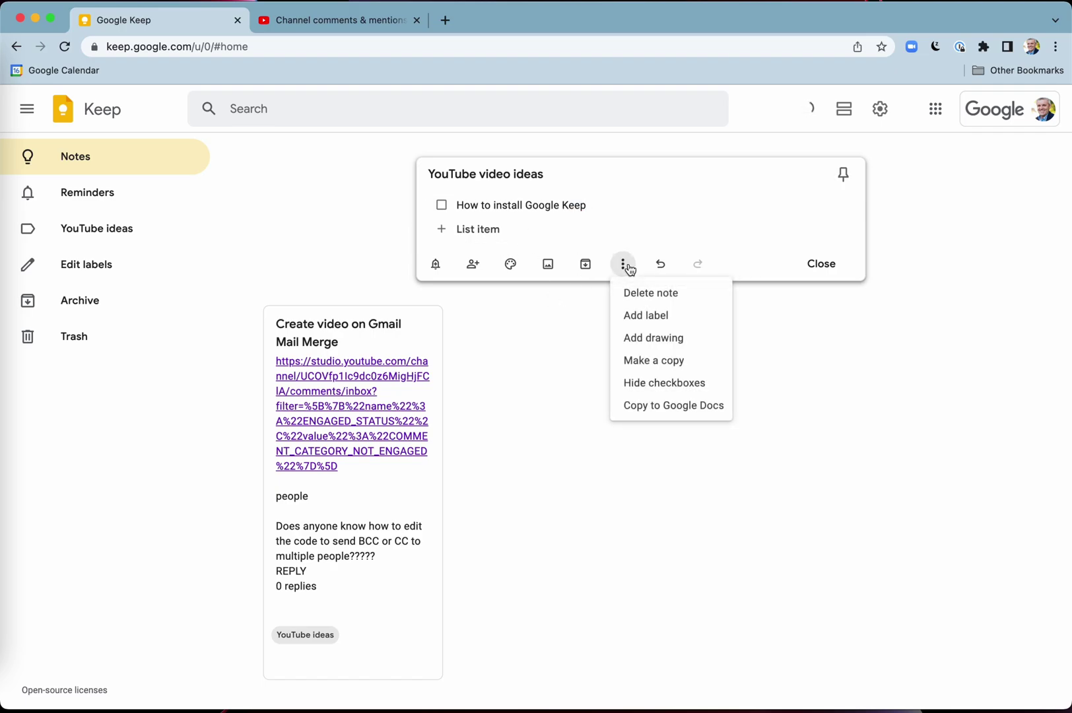
pyautogui.click(661, 323)
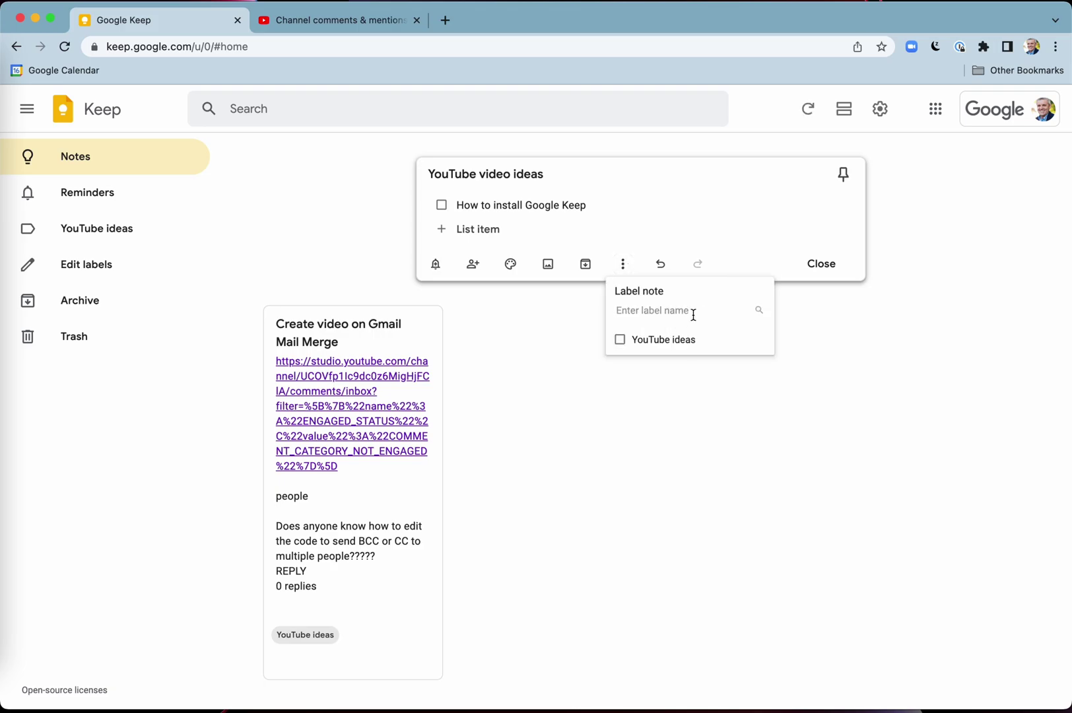
pyautogui.click(622, 342)
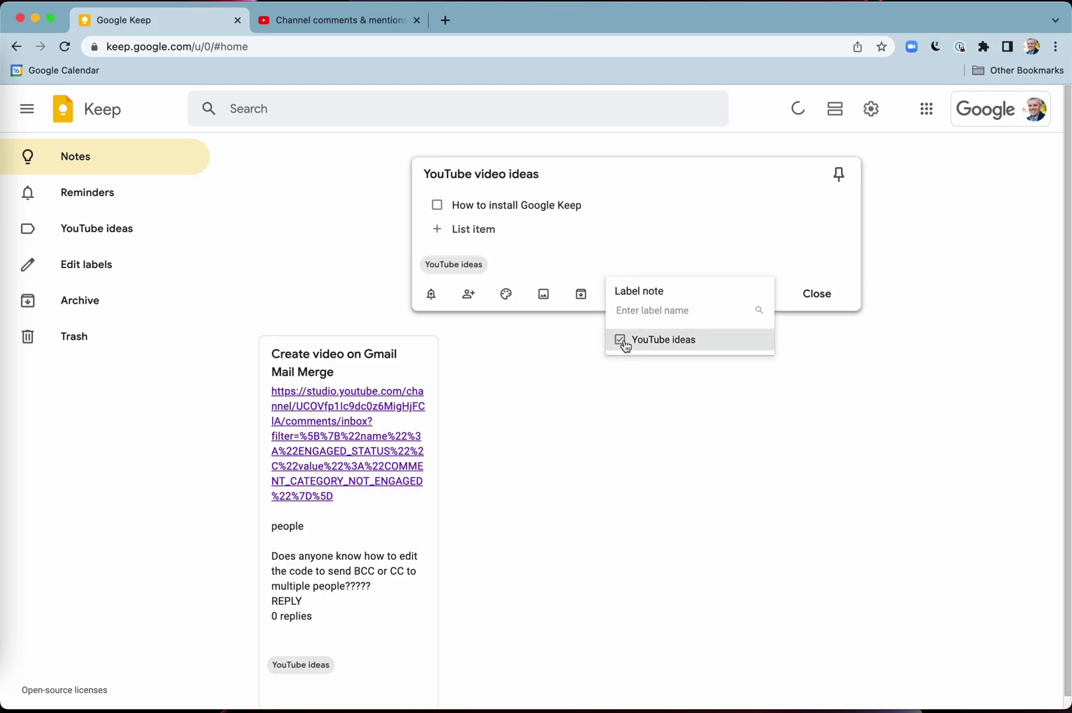
pyautogui.click(691, 419)
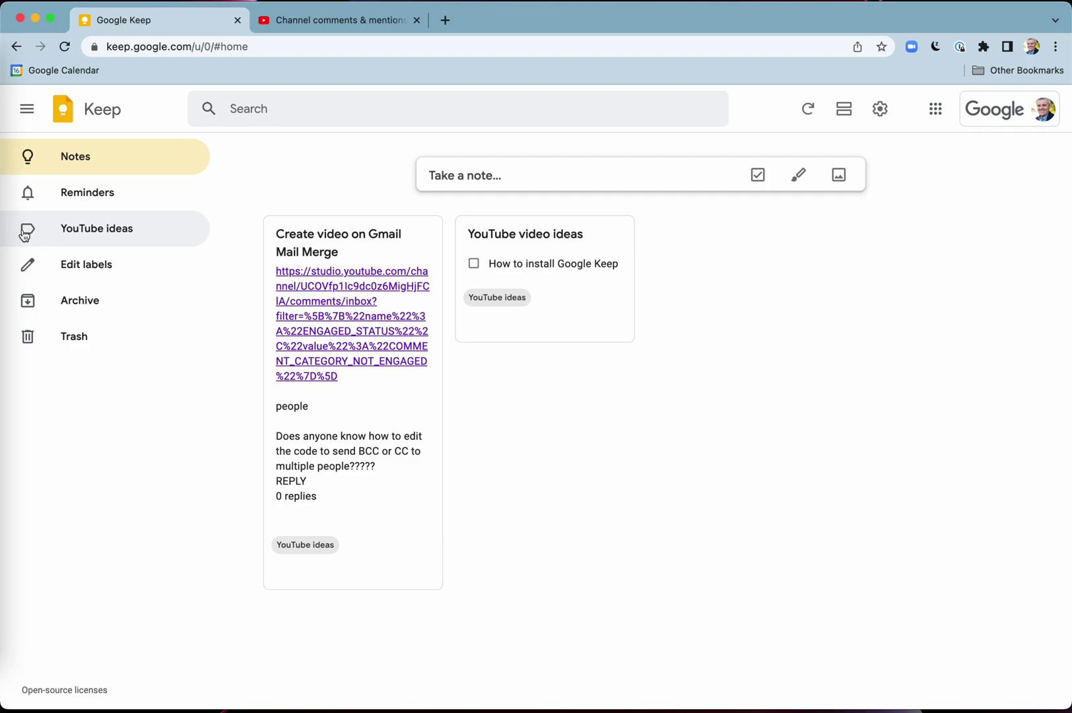
pyautogui.click(103, 236)
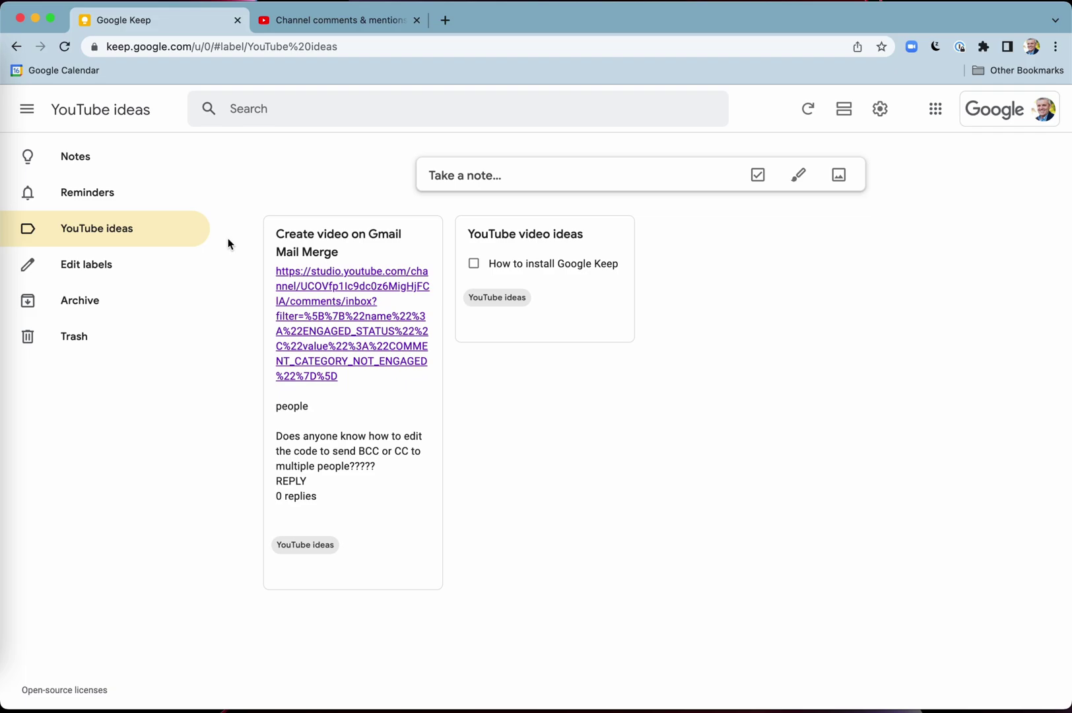
# - Switch Keep to single-column list layout and reopen the YouTube ideas label page
pyautogui.click(81, 167)
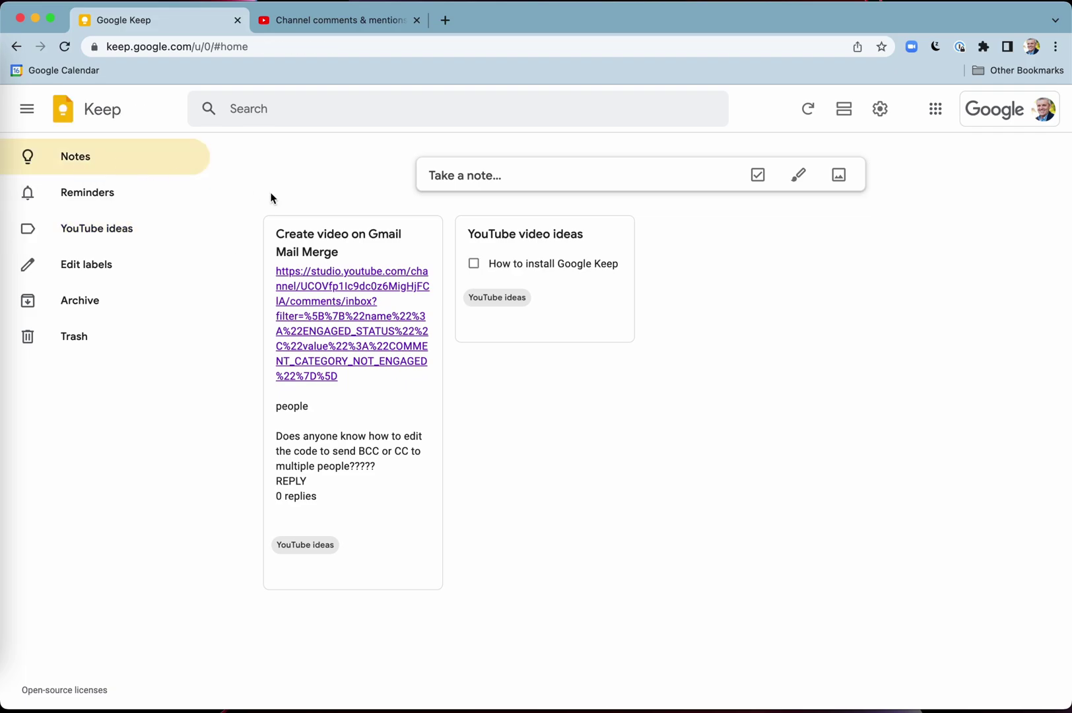
pyautogui.hotkey('ctrl', 'g')
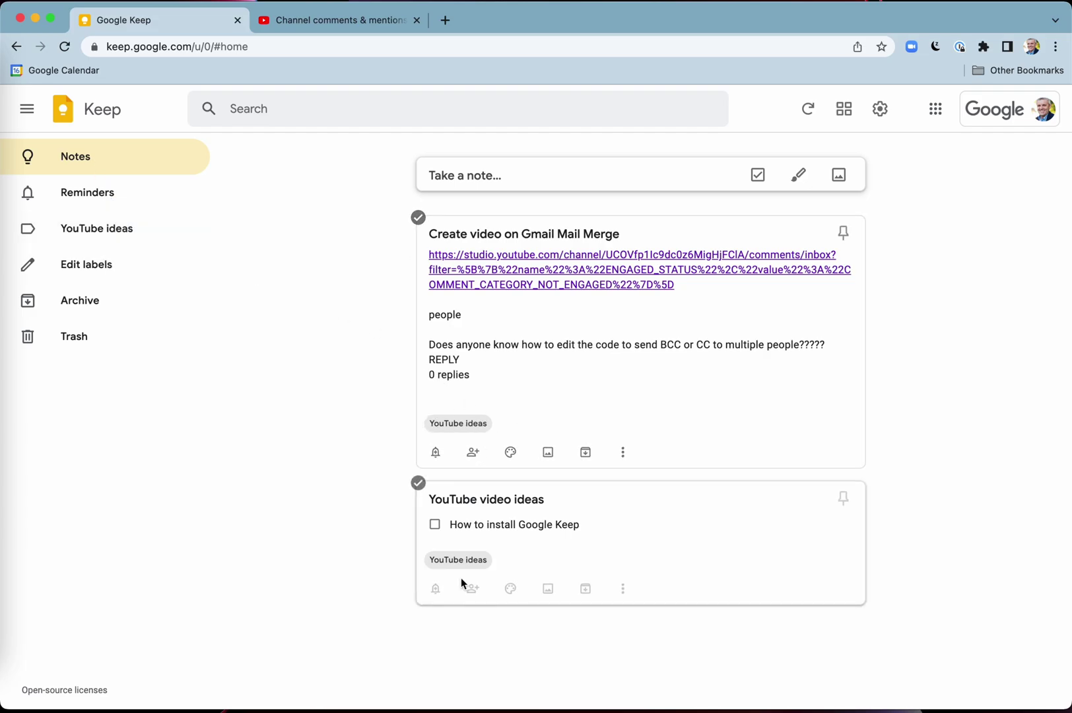
pyautogui.click(115, 232)
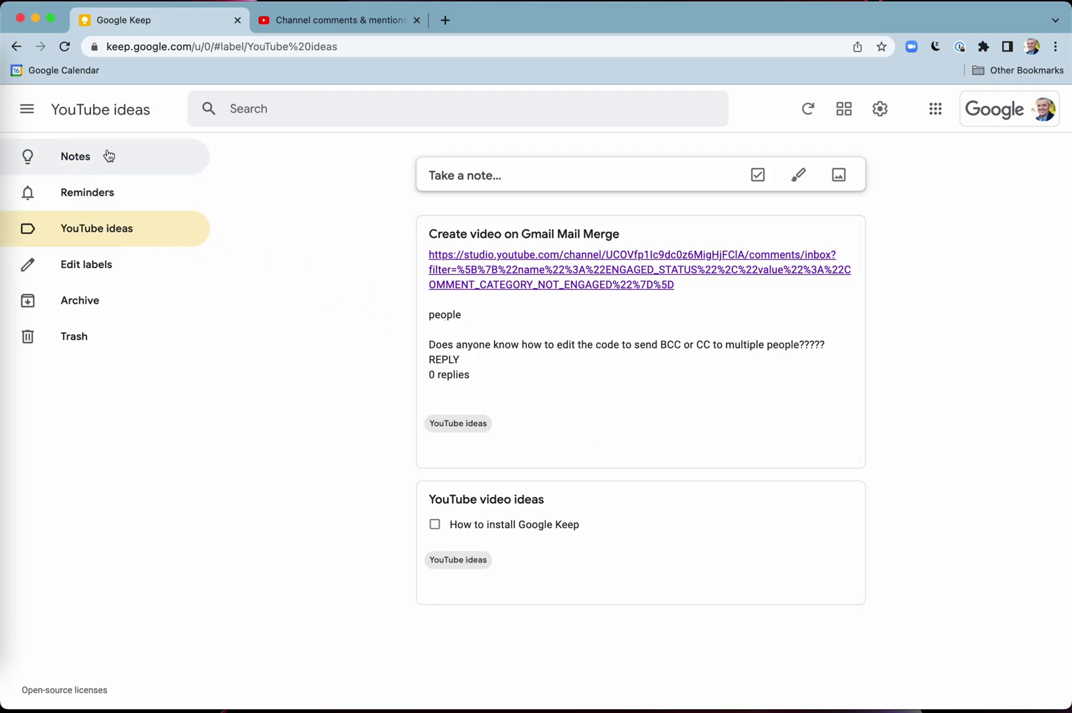
# - Create a note titled 'Shopping' with the text 'Buy a new notebook'
pyautogui.click(488, 176)
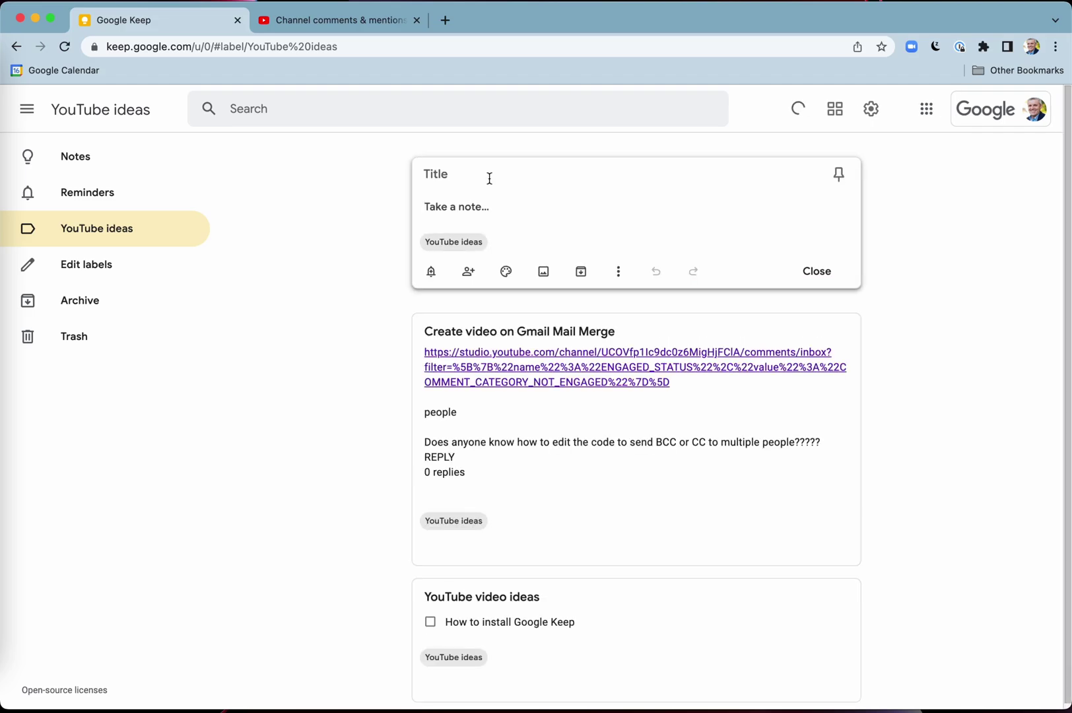
pyautogui.write('Buy a new notebook')
pyautogui.click(454, 174)
pyautogui.write('Shoppi')
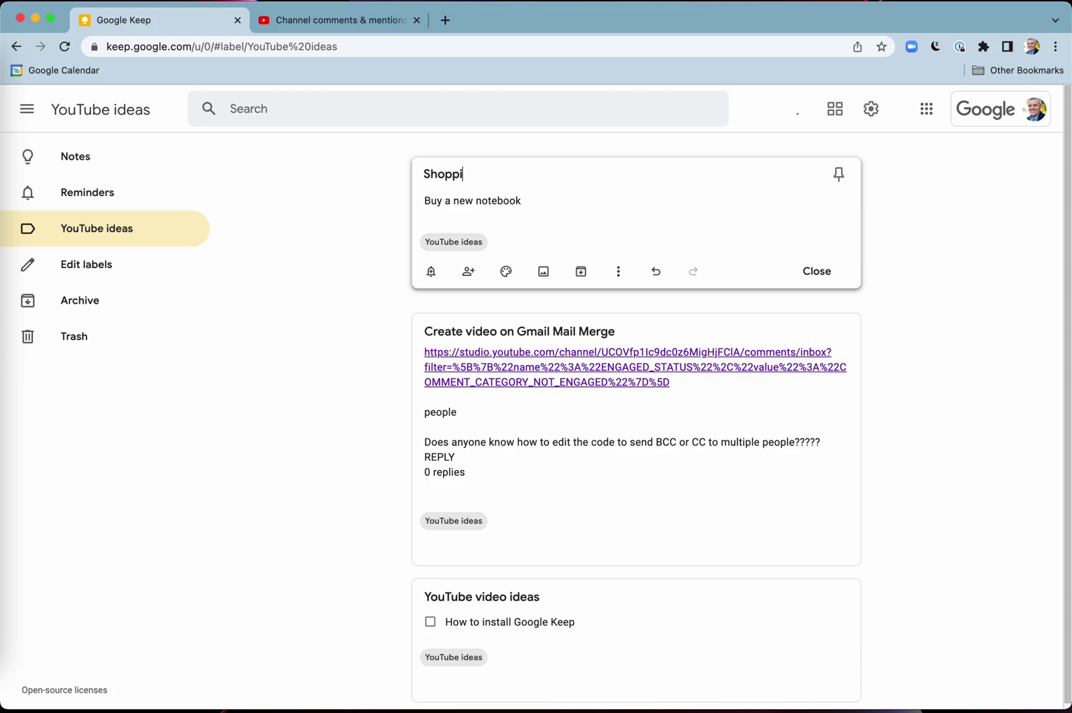
pyautogui.write('ng')
pyautogui.click(424, 200)
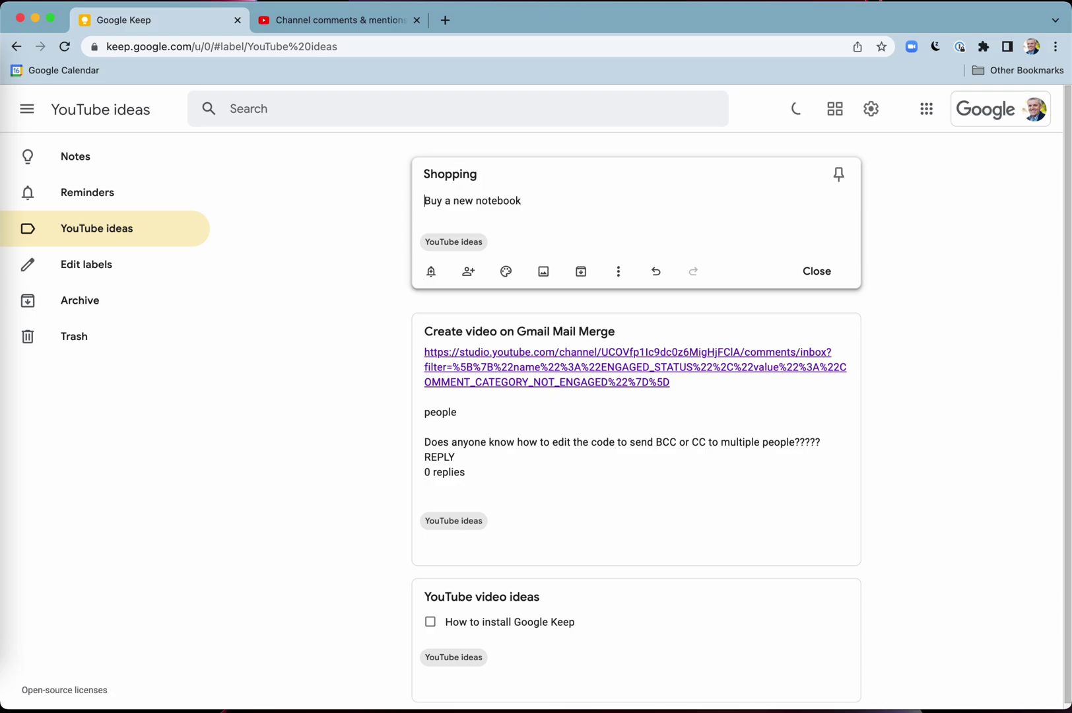
# - Replace the note's YouTube ideas label with a new 'Shopping' label and return to Notes
pyautogui.click(479, 243)
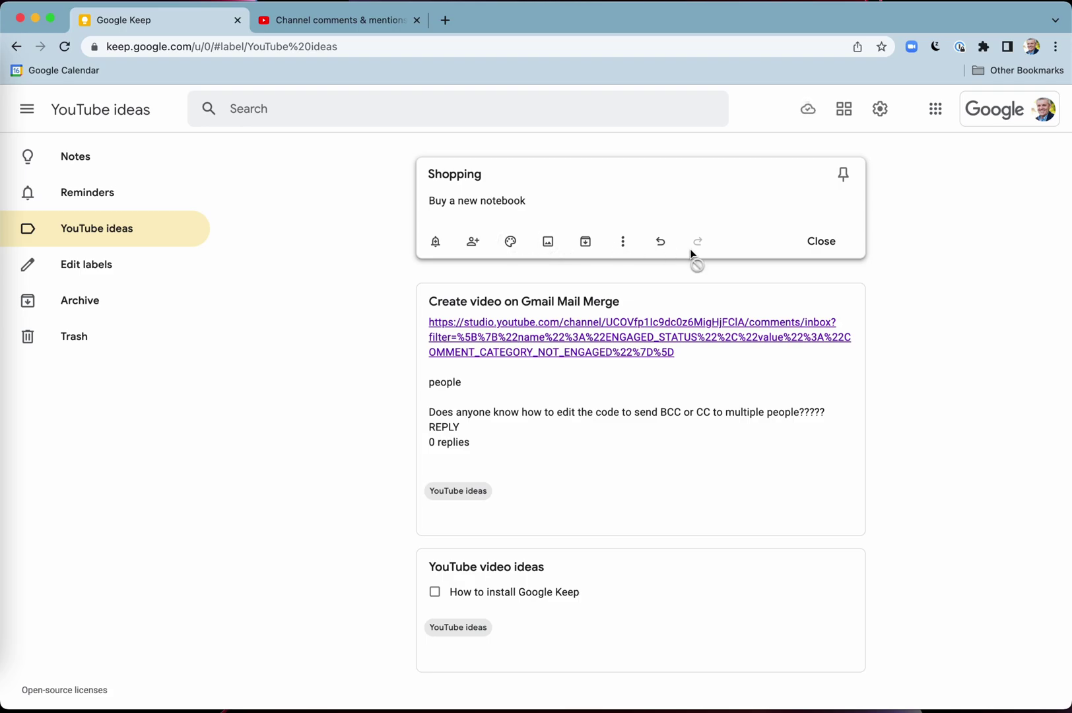
pyautogui.click(622, 241)
pyautogui.click(646, 292)
pyautogui.write('Shopping')
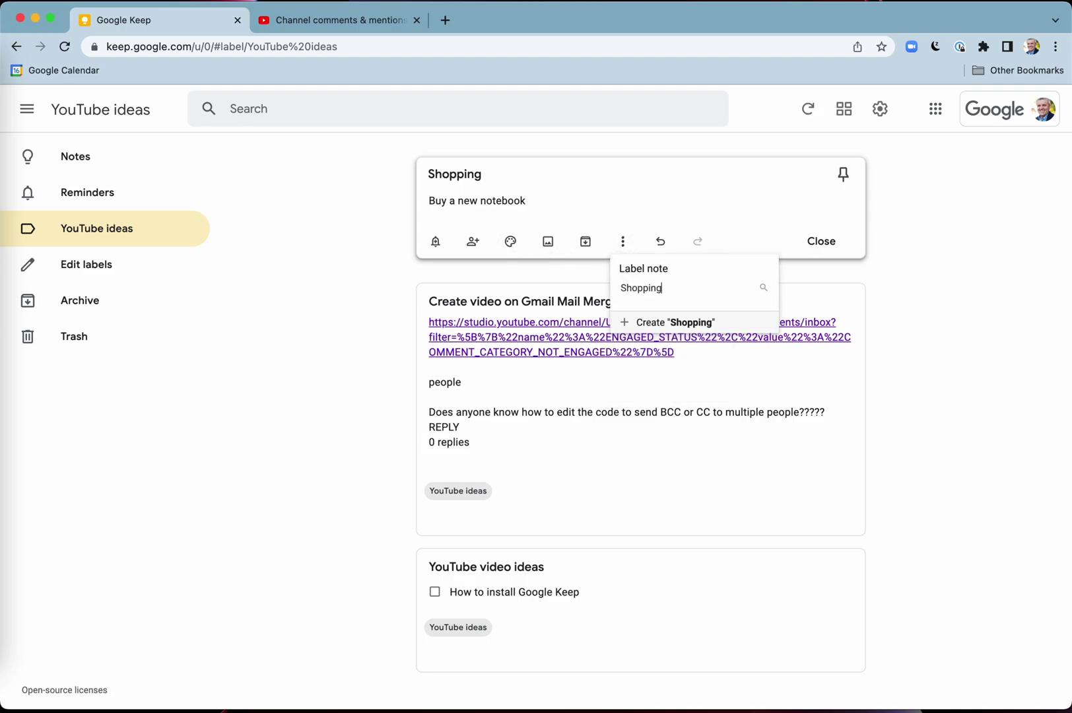
pyautogui.click(669, 318)
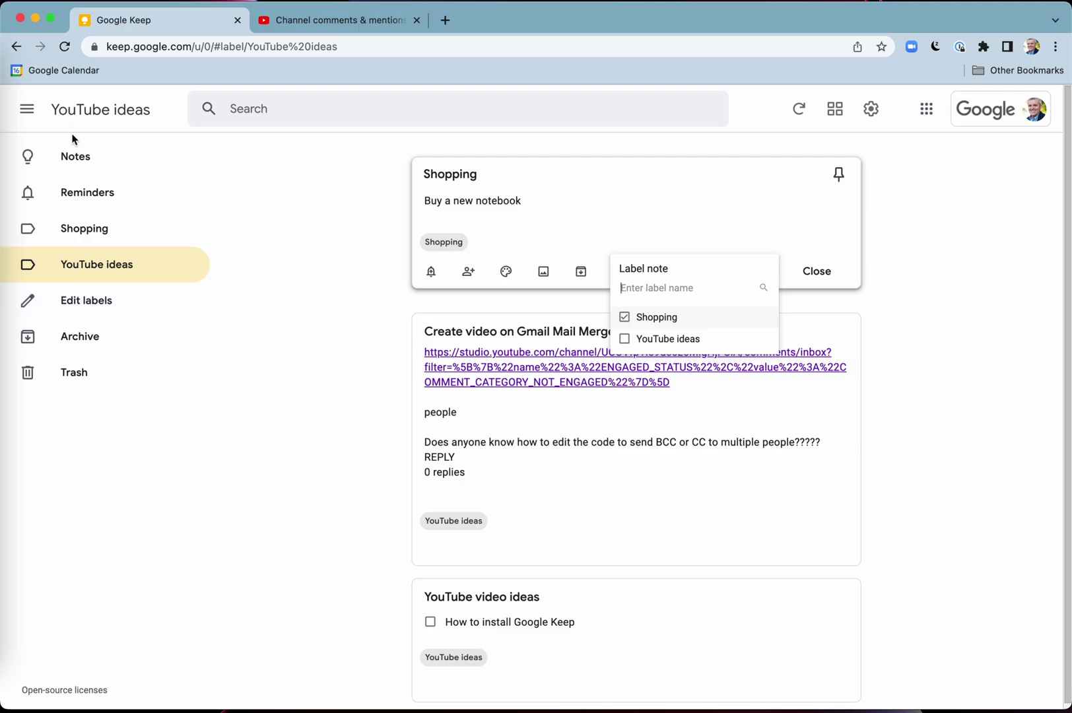
pyautogui.click(74, 168)
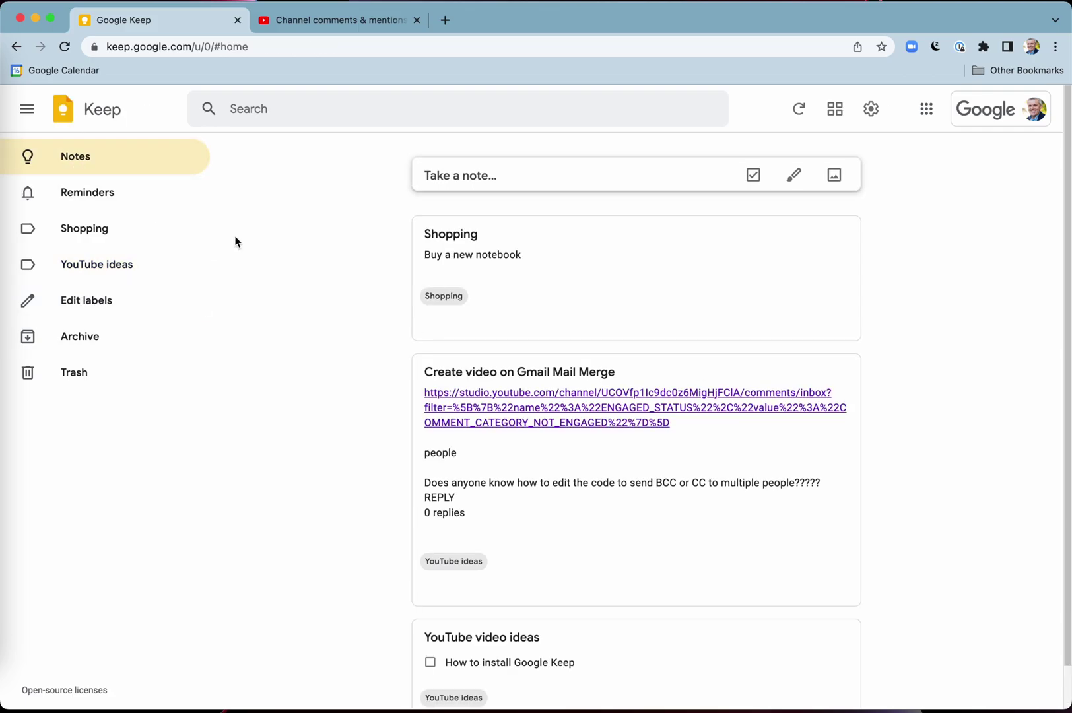